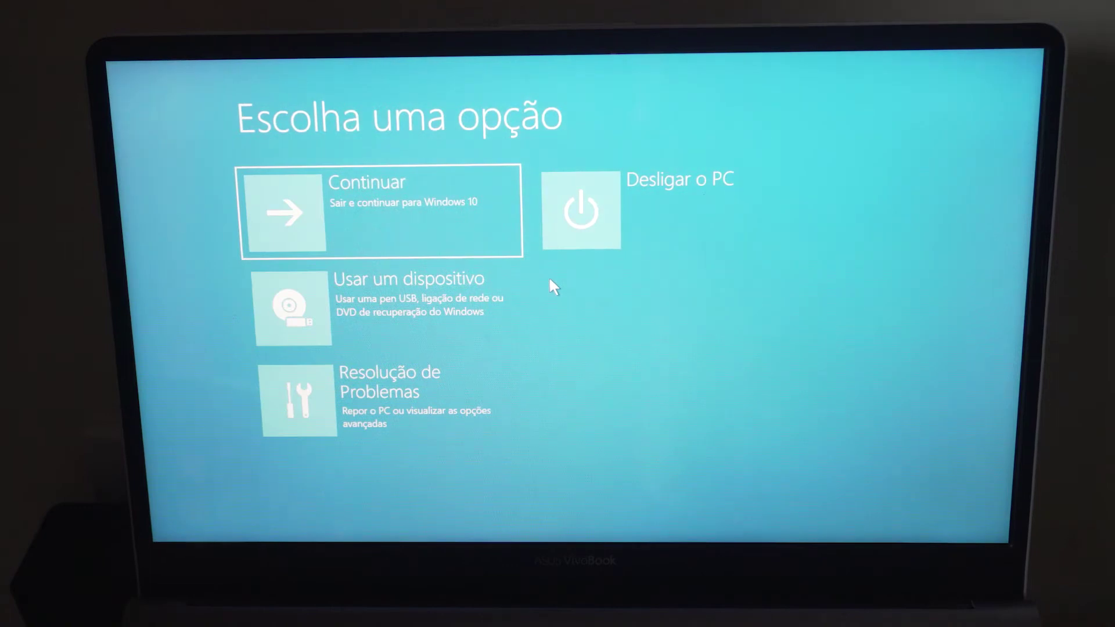
# Go to Resolução de Problemas > Opções avançadas > Definições de Arranque and choose Reiniciar.
pyautogui.click(420, 381)
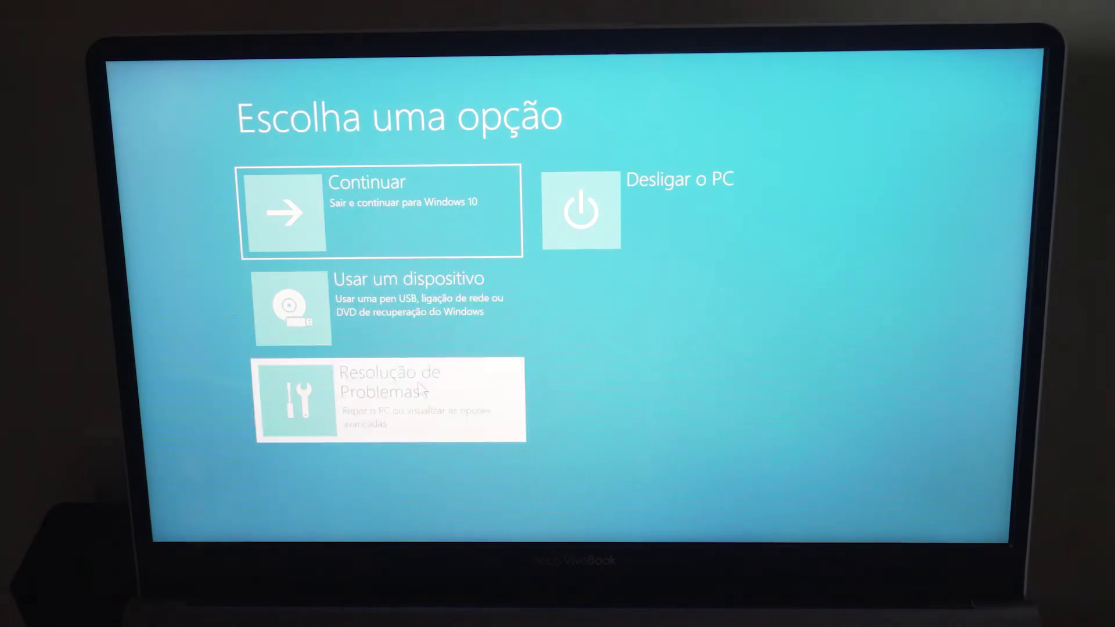
pyautogui.click(415, 340)
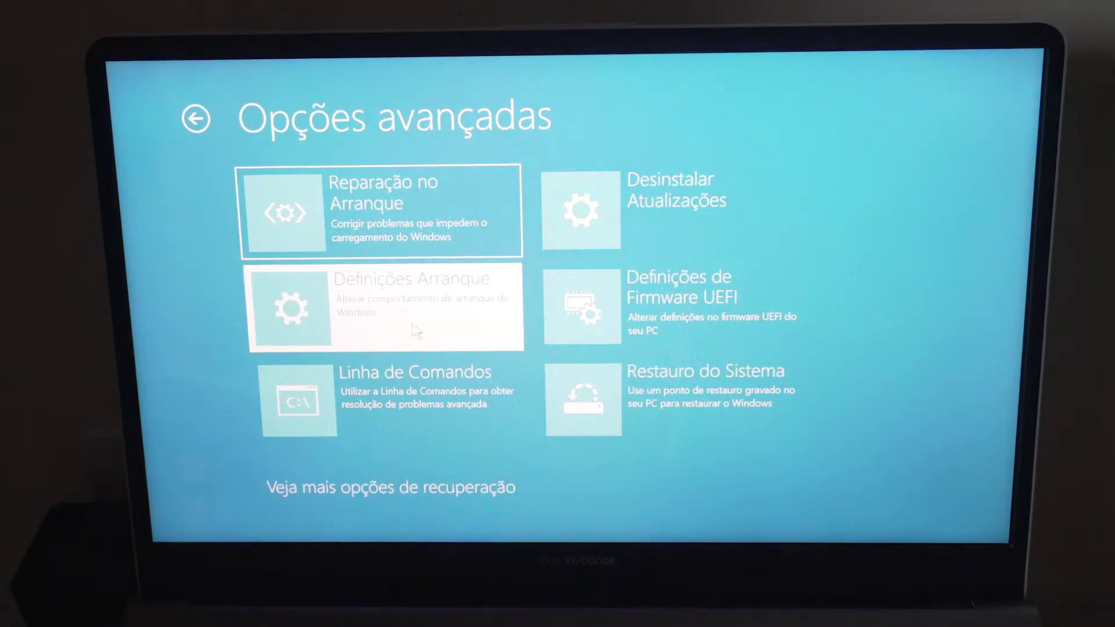
pyautogui.click(482, 145)
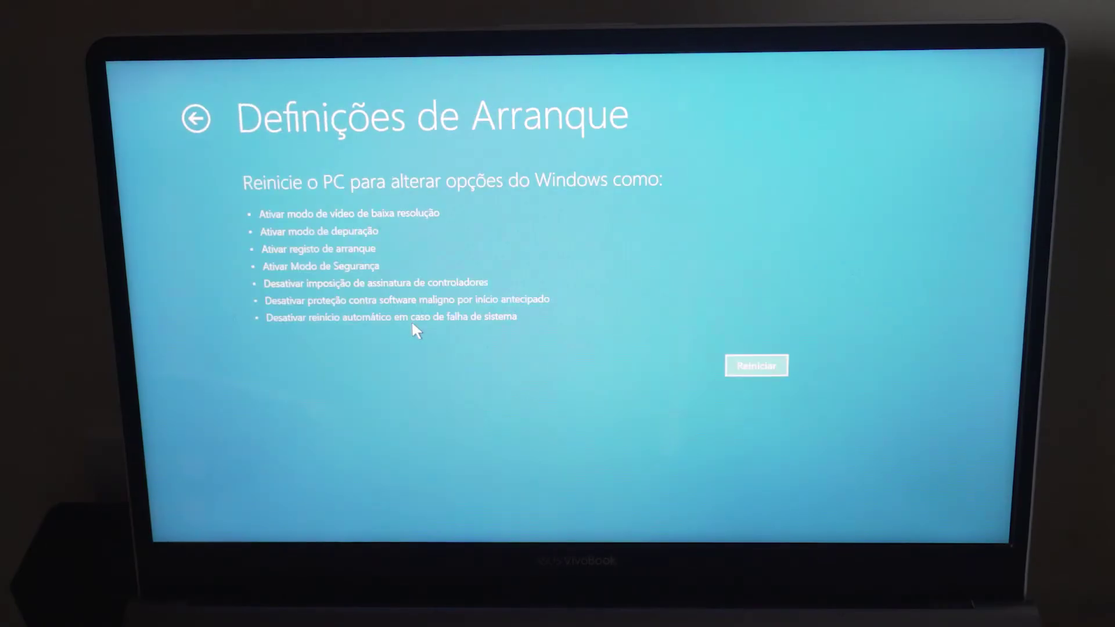
pyautogui.click(769, 375)
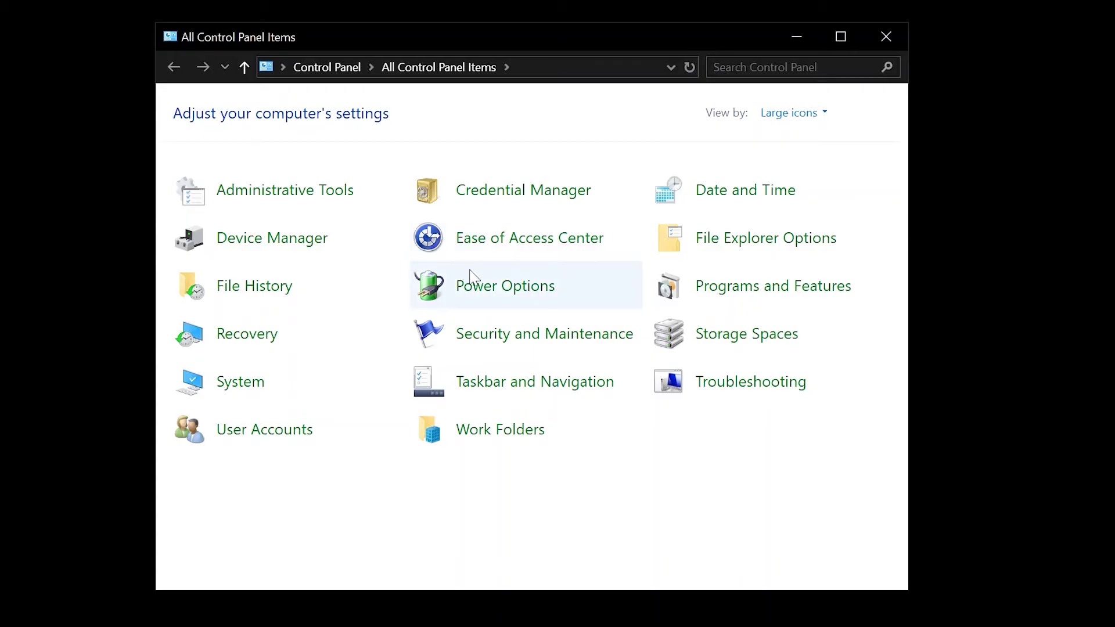
# Open Programs and Features and right-click ASUS Hello to show its uninstall option.
pyautogui.click(720, 289)
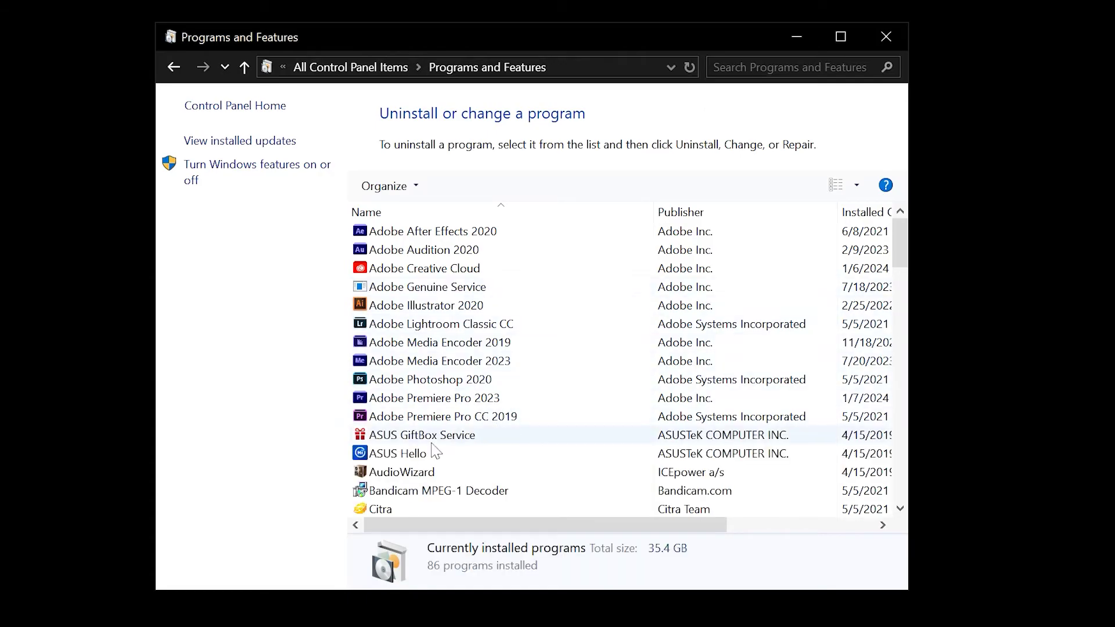
pyautogui.rightClick(421, 459)
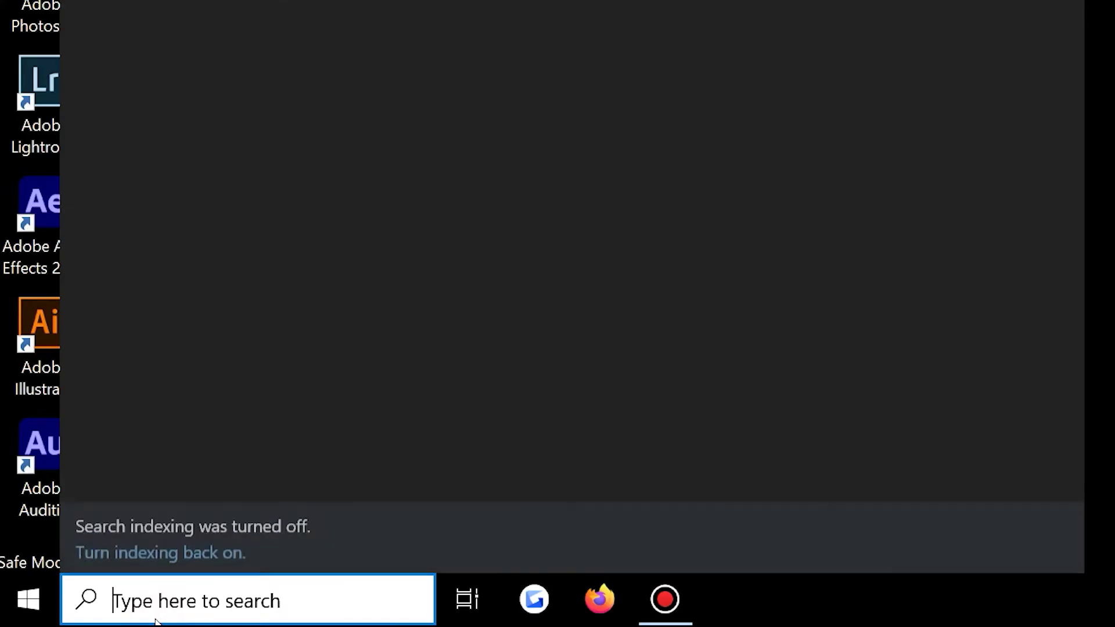
# Run sfc /scannow in an administrator Command Prompt, then bring up the Start menu's restart choices.
pyautogui.write('c')
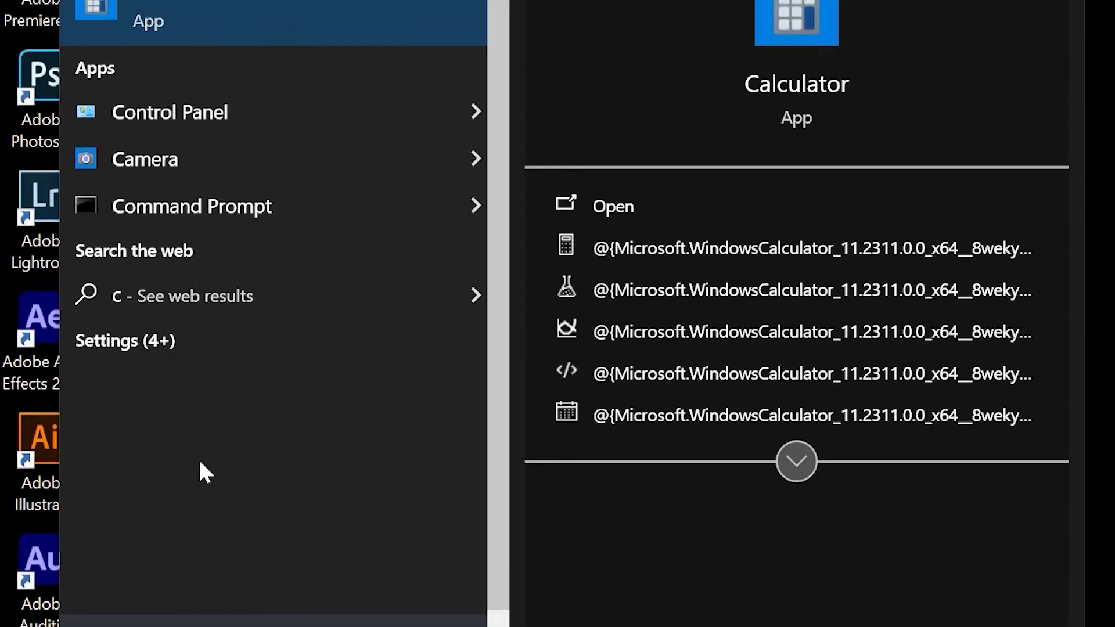
pyautogui.click(250, 285)
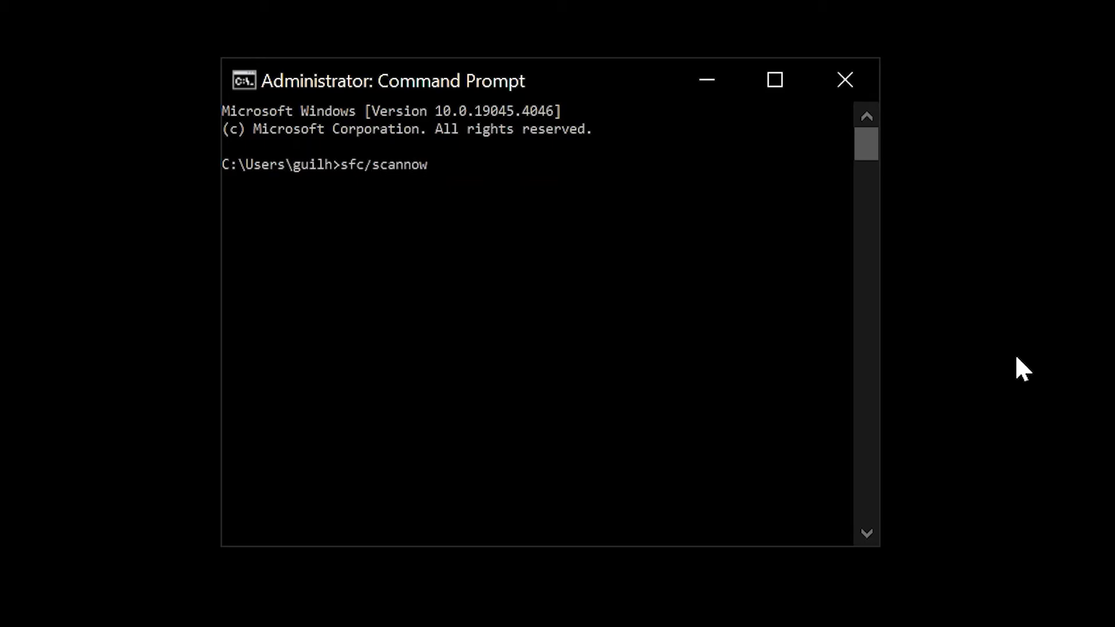
pyautogui.press('Return')
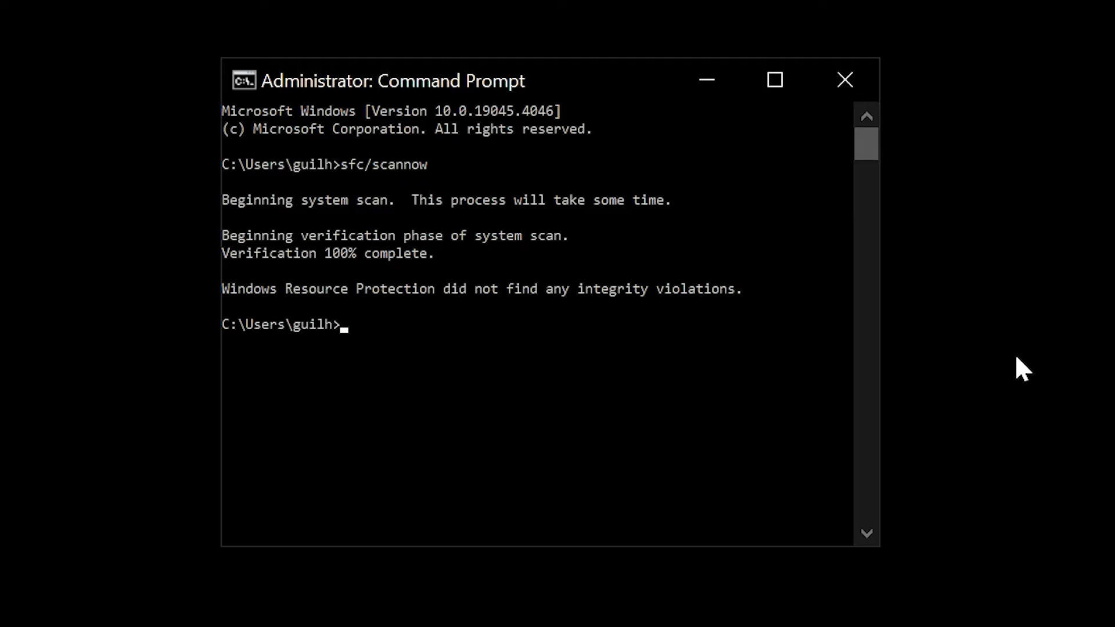
pyautogui.click(14, 614)
pyautogui.click(13, 566)
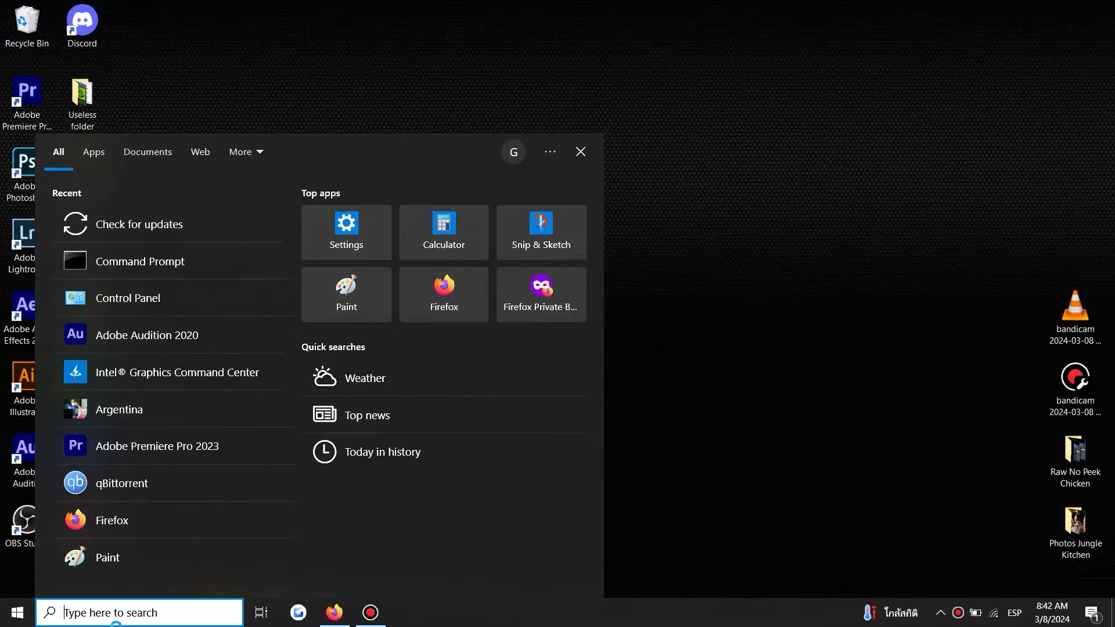
# Open Control Panel's installed programs list, right-click Citra to uninstall it, then show the power choices.
pyautogui.write('contr')
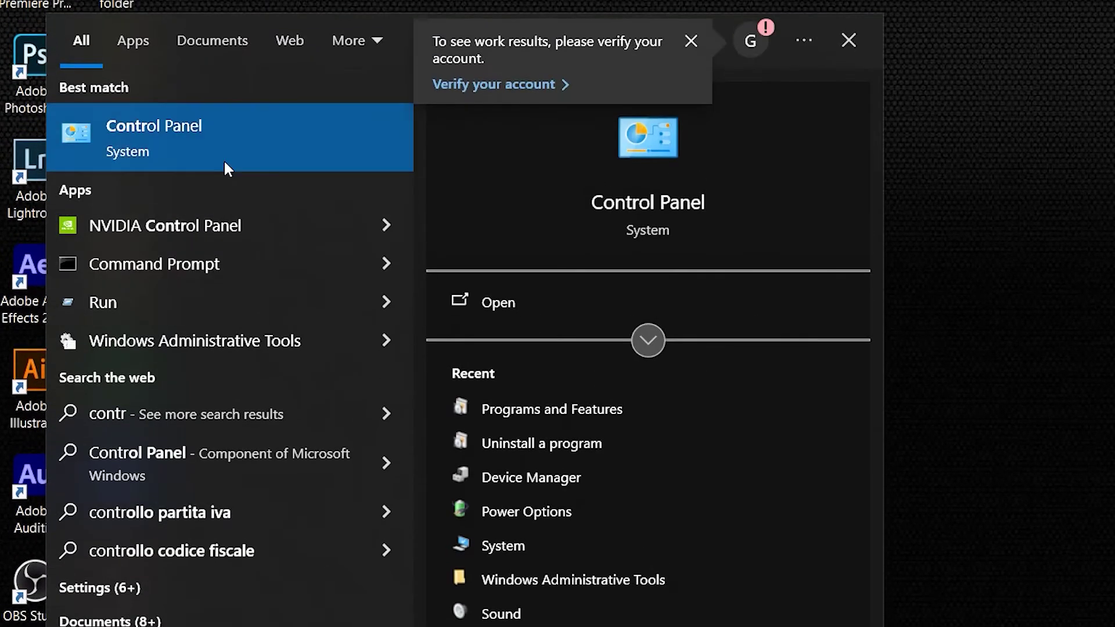
pyautogui.click(224, 52)
pyautogui.click(330, 452)
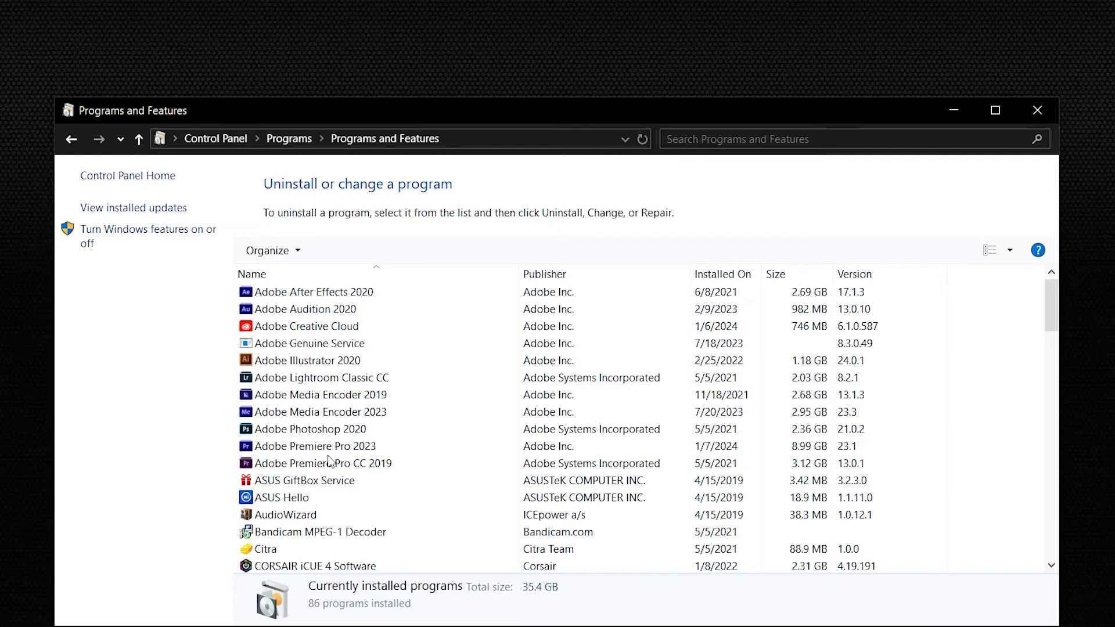
pyautogui.rightClick(266, 553)
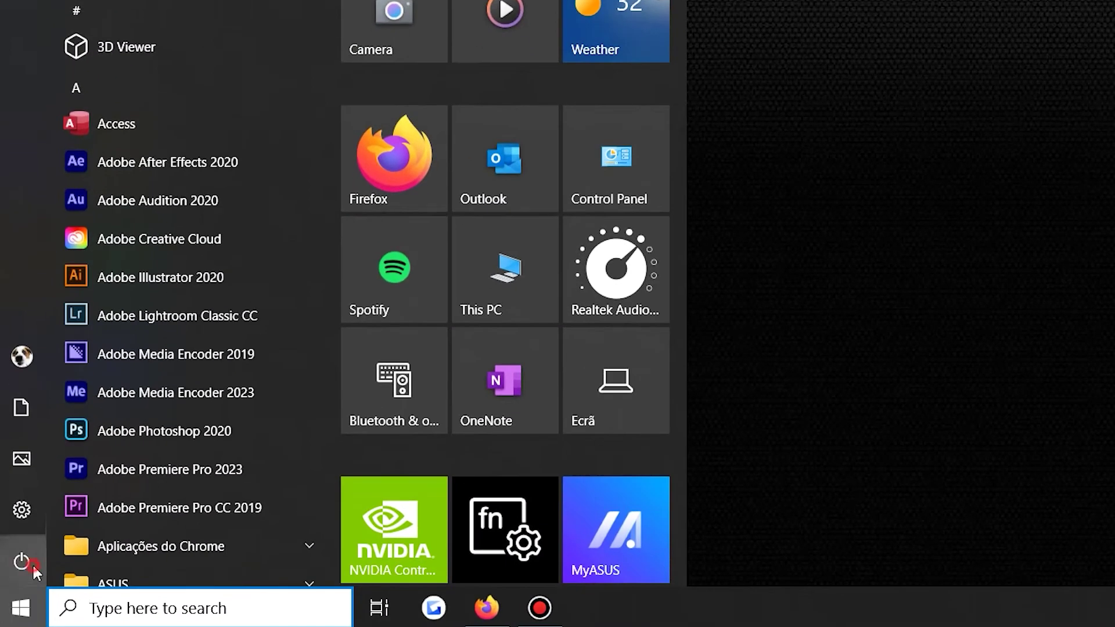
pyautogui.click(33, 564)
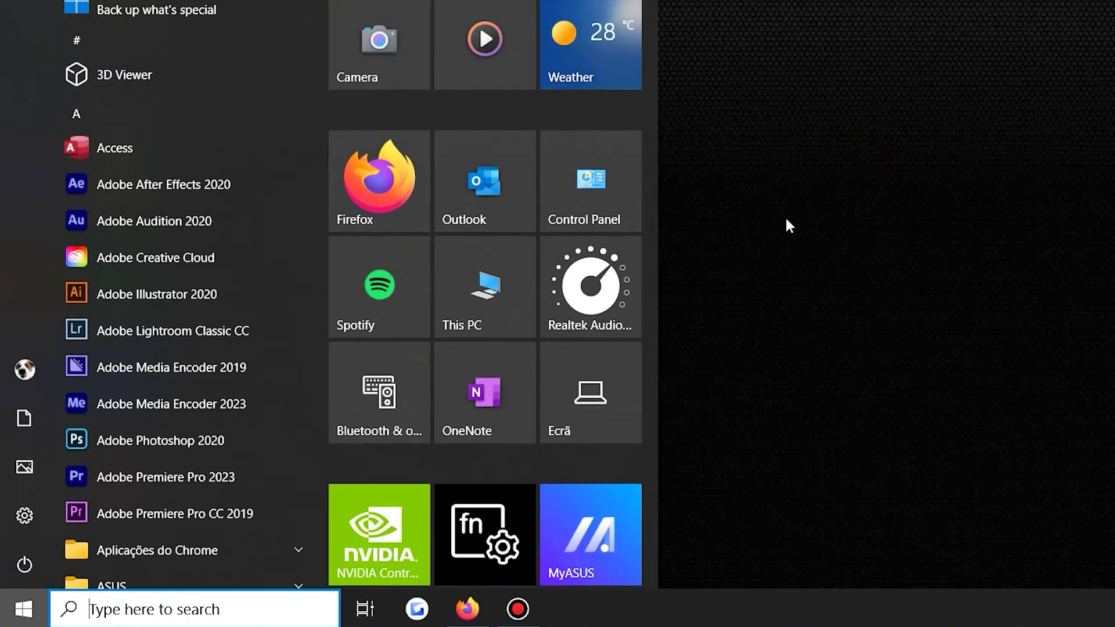
# View the Intel UHD Graphics 620 Driver tab in Device Manager, then bring up Windows search.
pyautogui.write('dev')
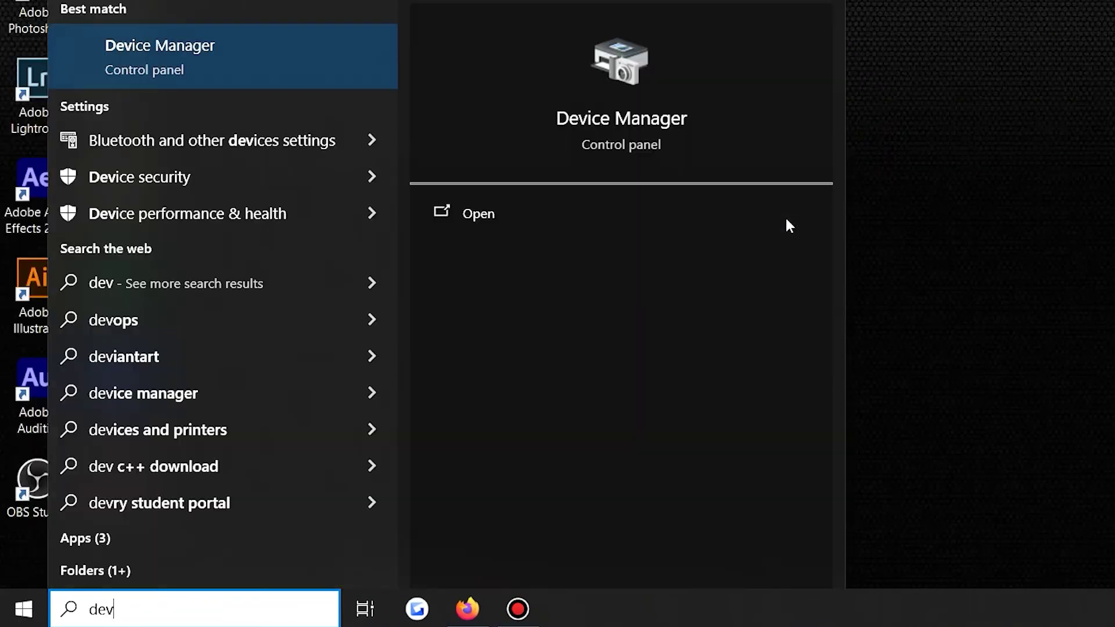
pyautogui.write('ice mananger')
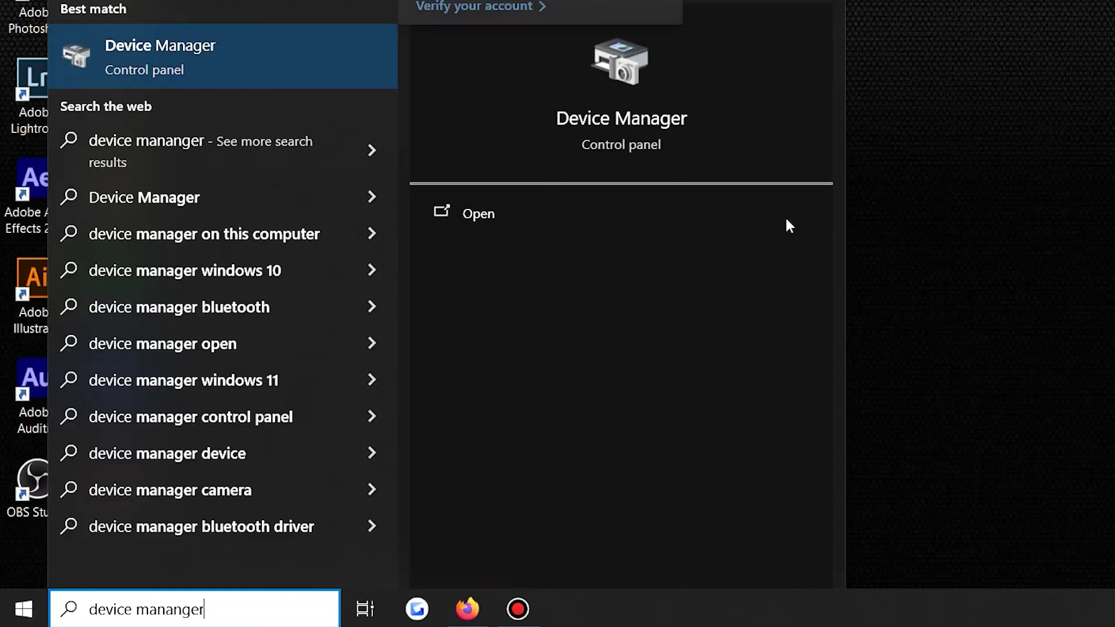
pyautogui.click(301, 57)
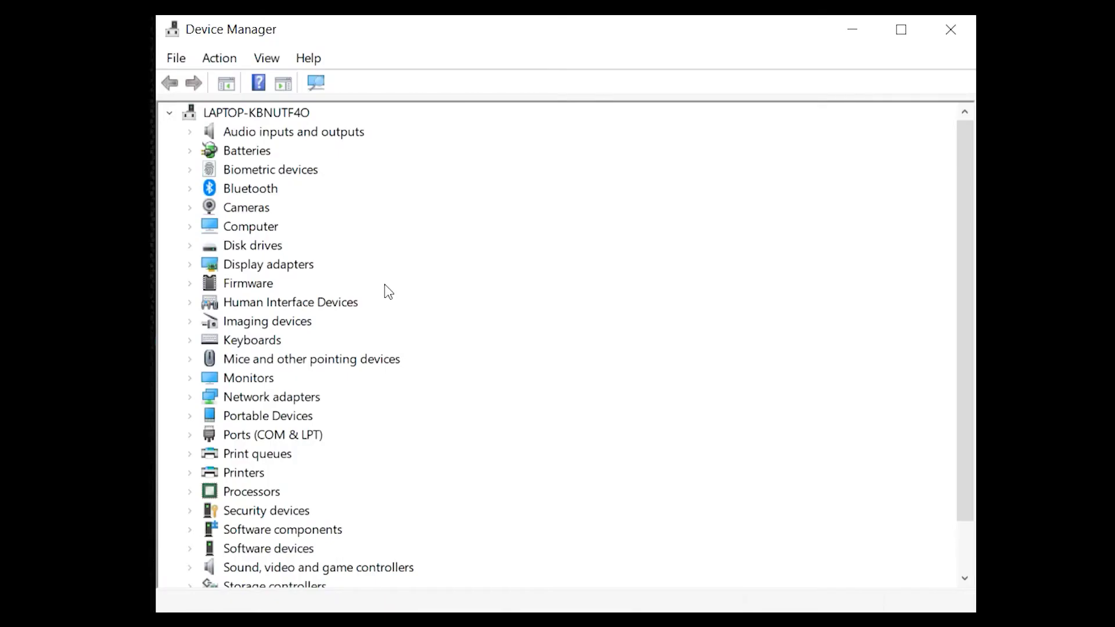
pyautogui.click(190, 265)
pyautogui.rightClick(261, 283)
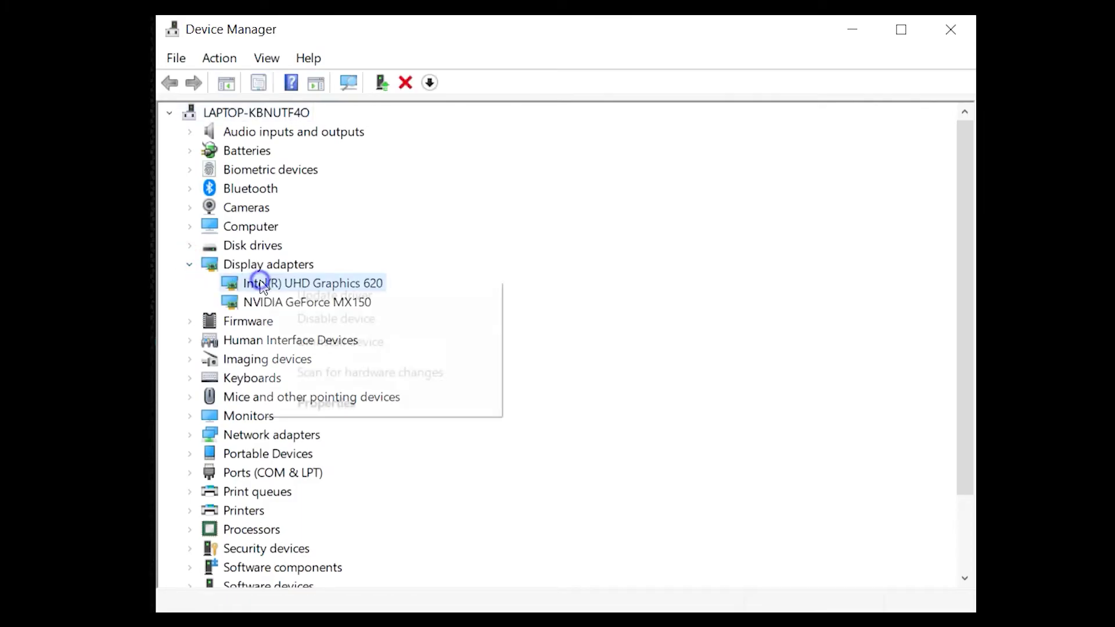
pyautogui.click(351, 402)
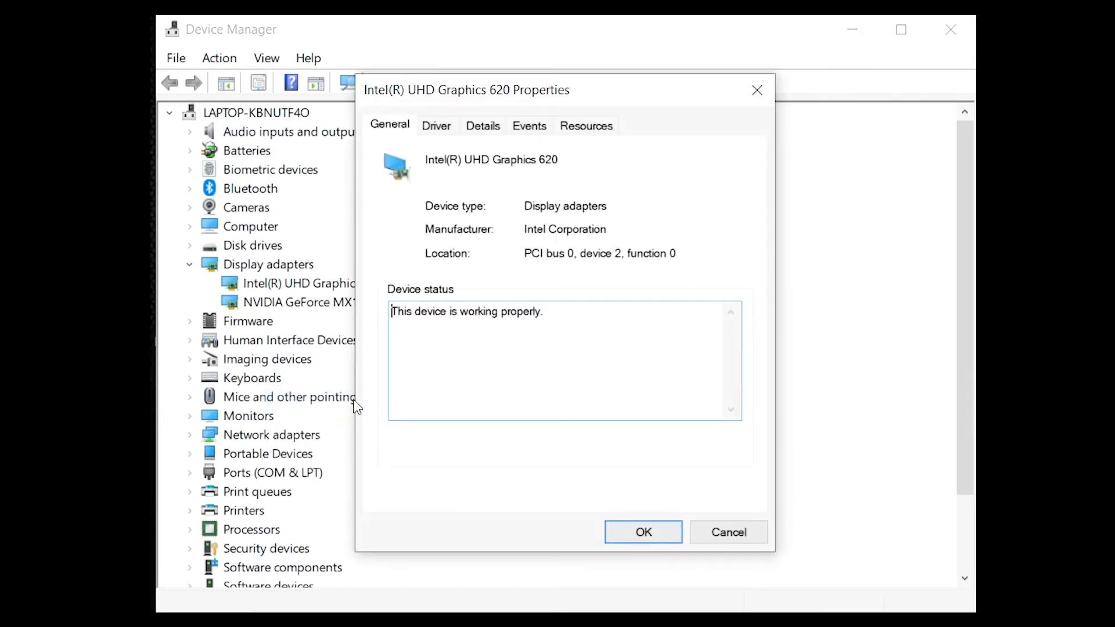
pyautogui.click(452, 124)
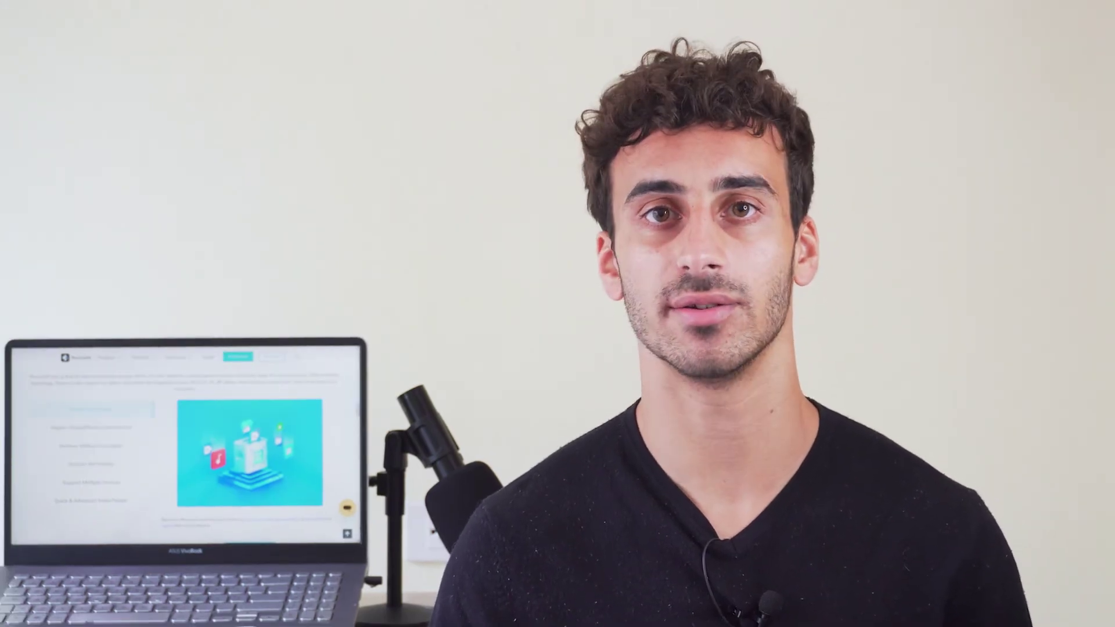
pyautogui.click(157, 608)
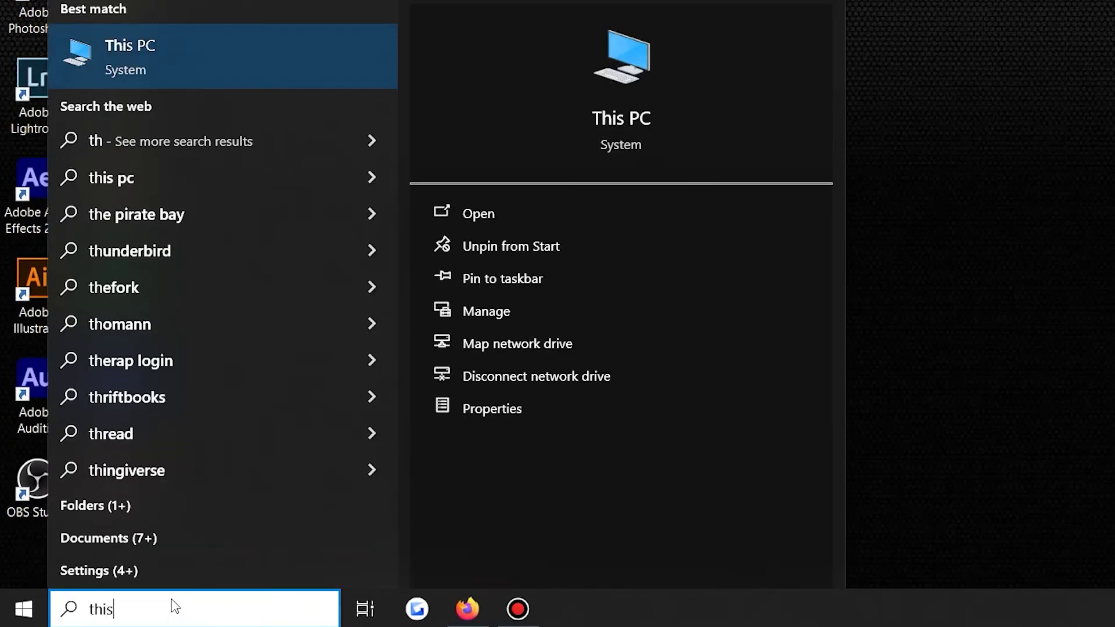
# Uncheck Automatically restart in This PC's Startup and Recovery settings and confirm with OK twice.
pyautogui.write('pc')
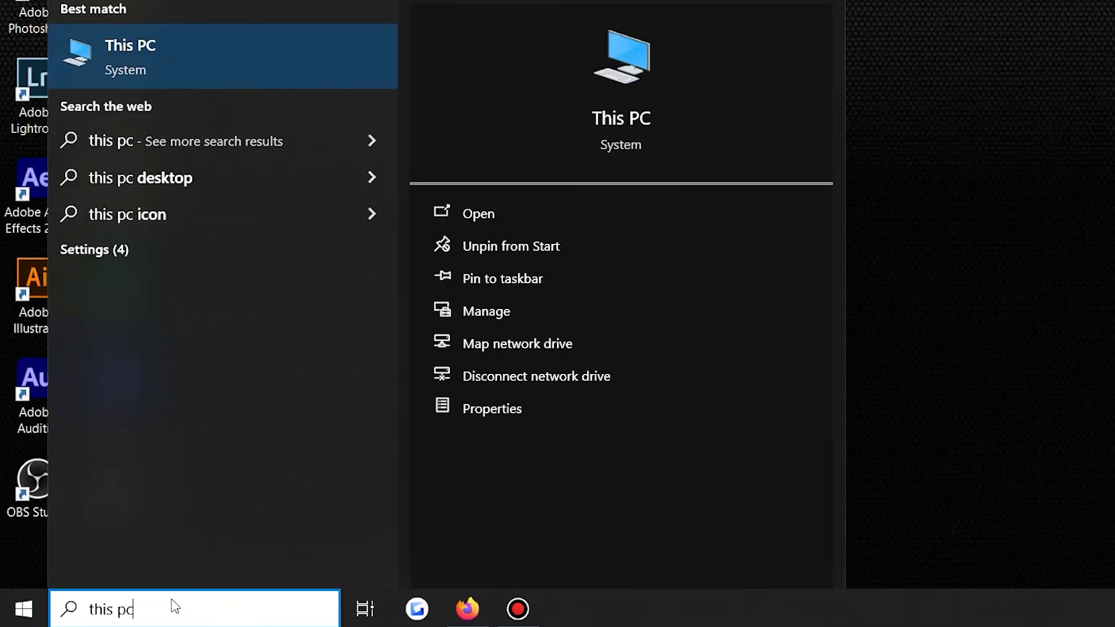
pyautogui.rightClick(198, 54)
pyautogui.click(246, 242)
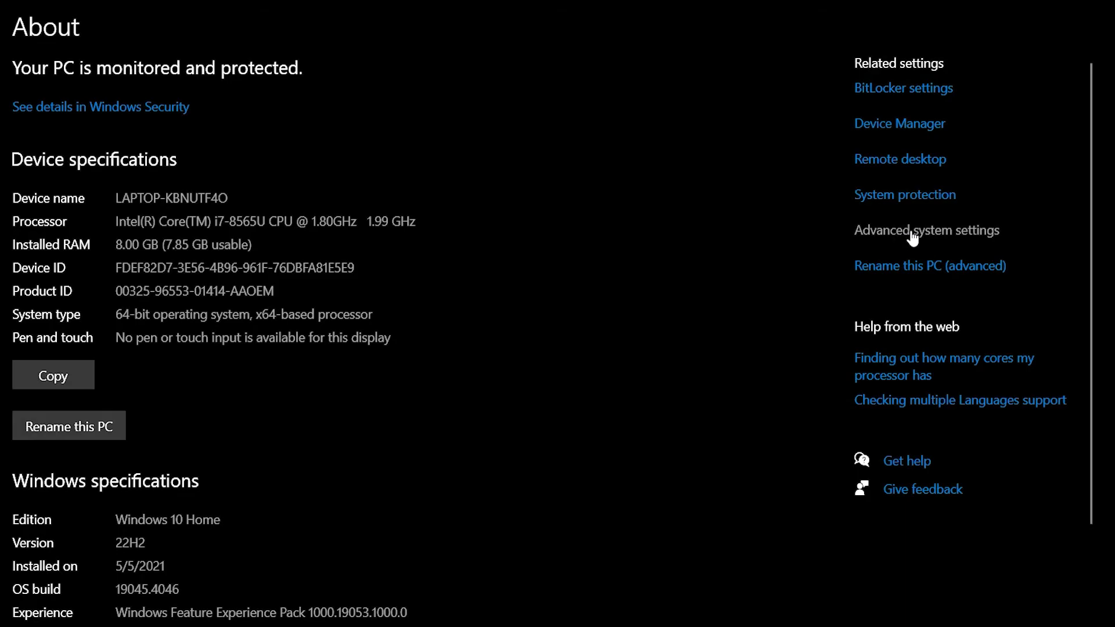
pyautogui.click(912, 233)
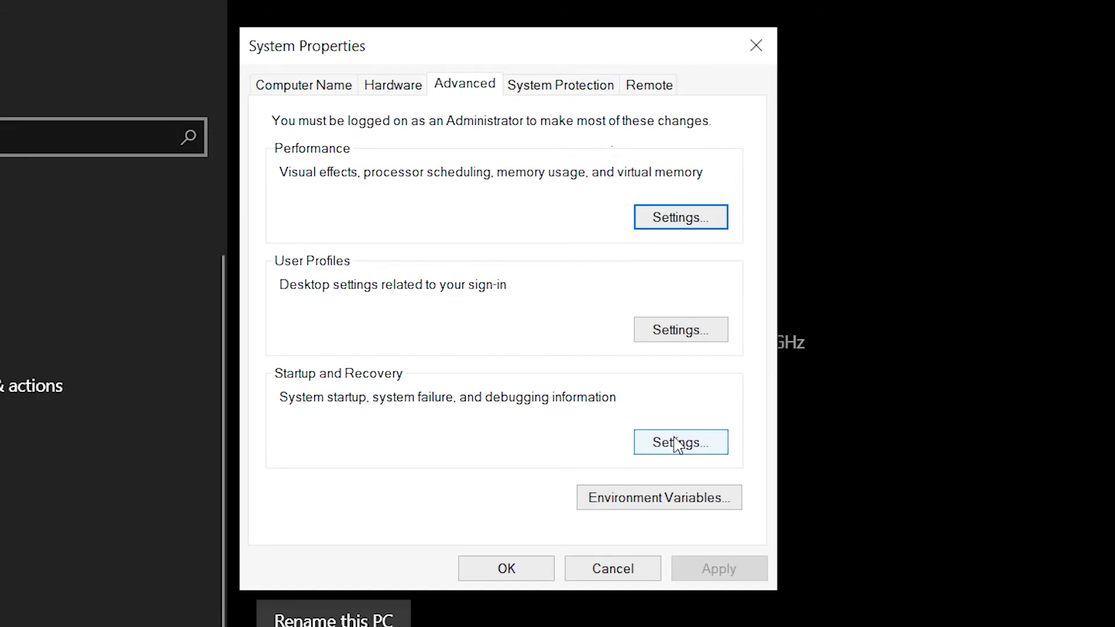
pyautogui.click(676, 444)
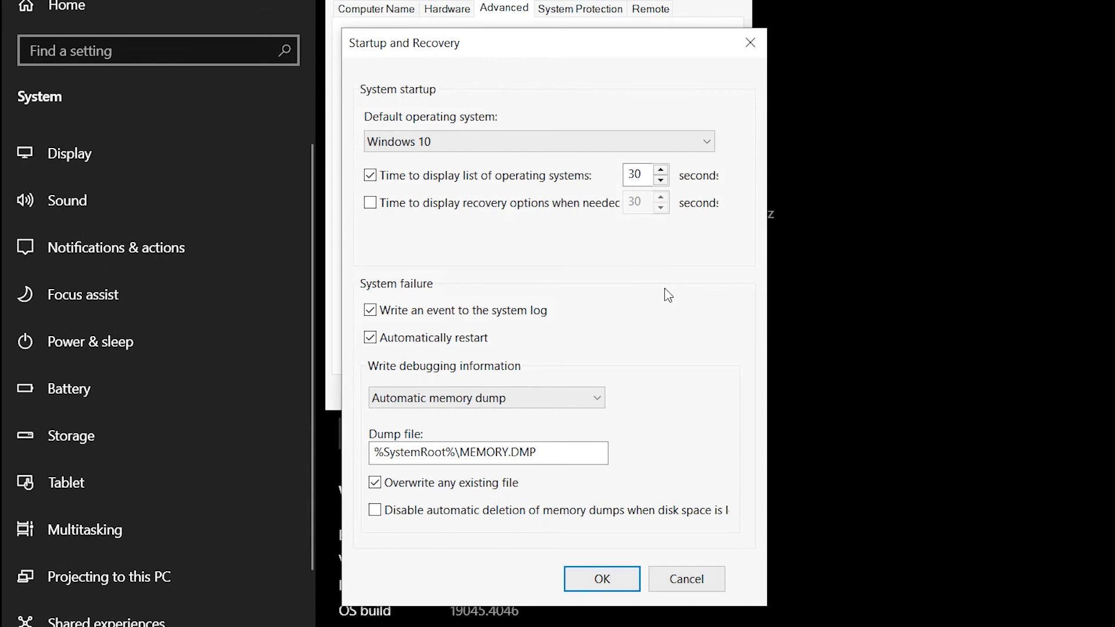
pyautogui.click(377, 339)
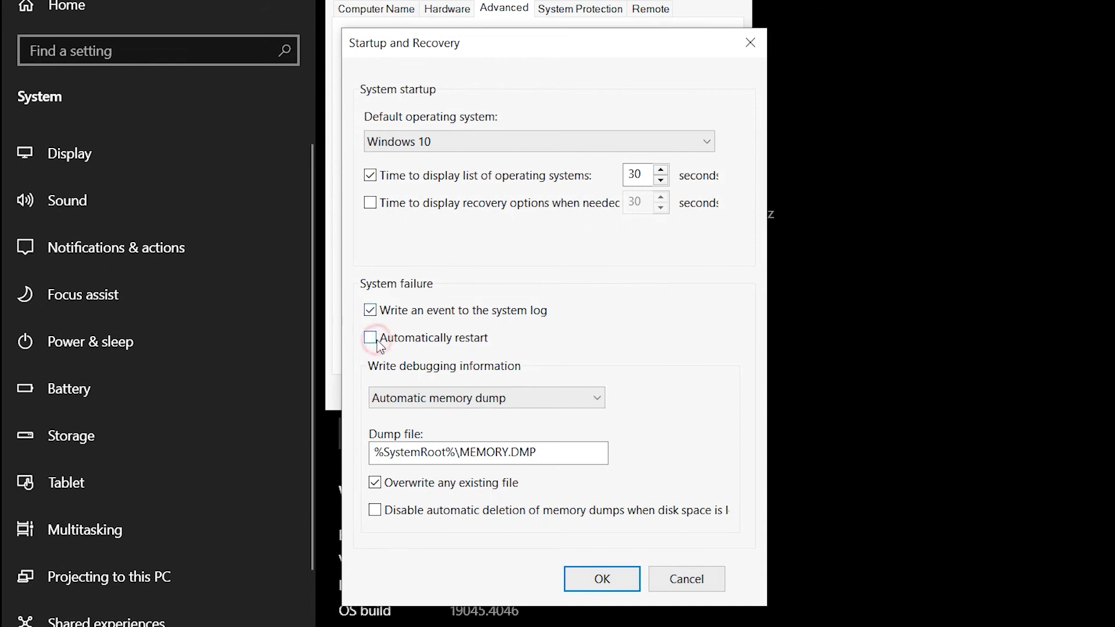
pyautogui.click(600, 578)
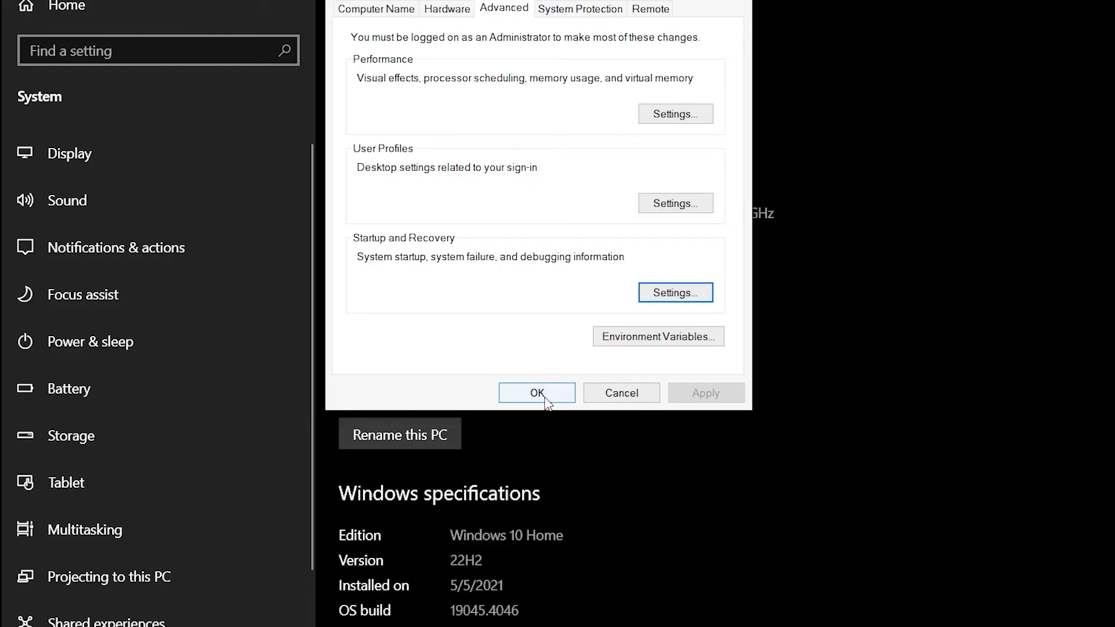
pyautogui.click(537, 393)
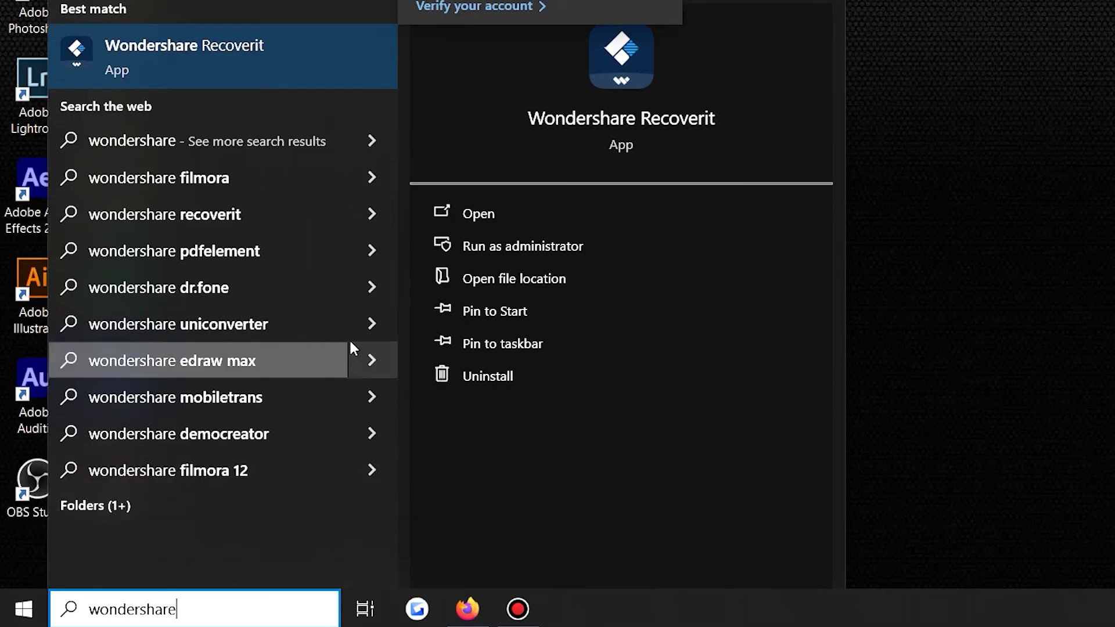
# Start a Recoverit System Crashed Computer bootable USB on drive D:, then open advanced repair options.
pyautogui.click(349, 58)
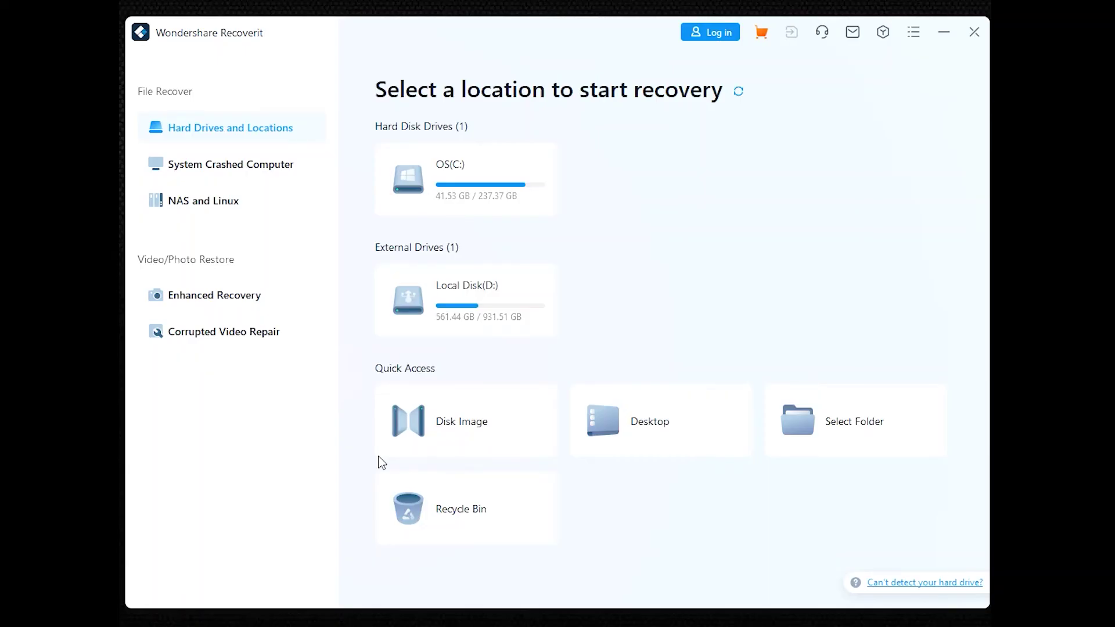
pyautogui.click(294, 169)
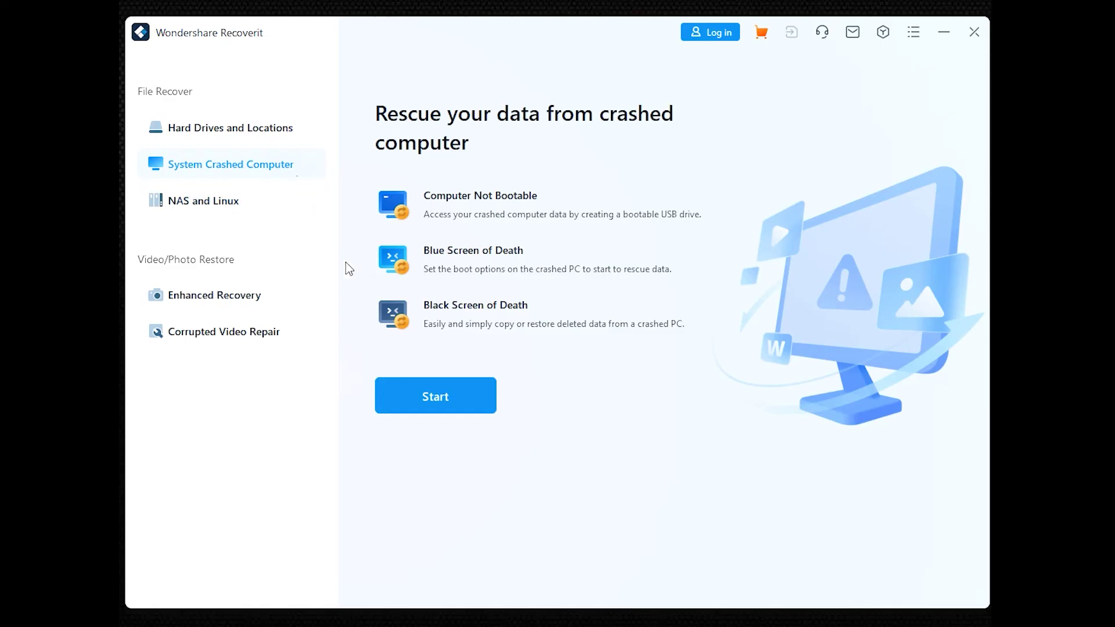
pyautogui.click(420, 389)
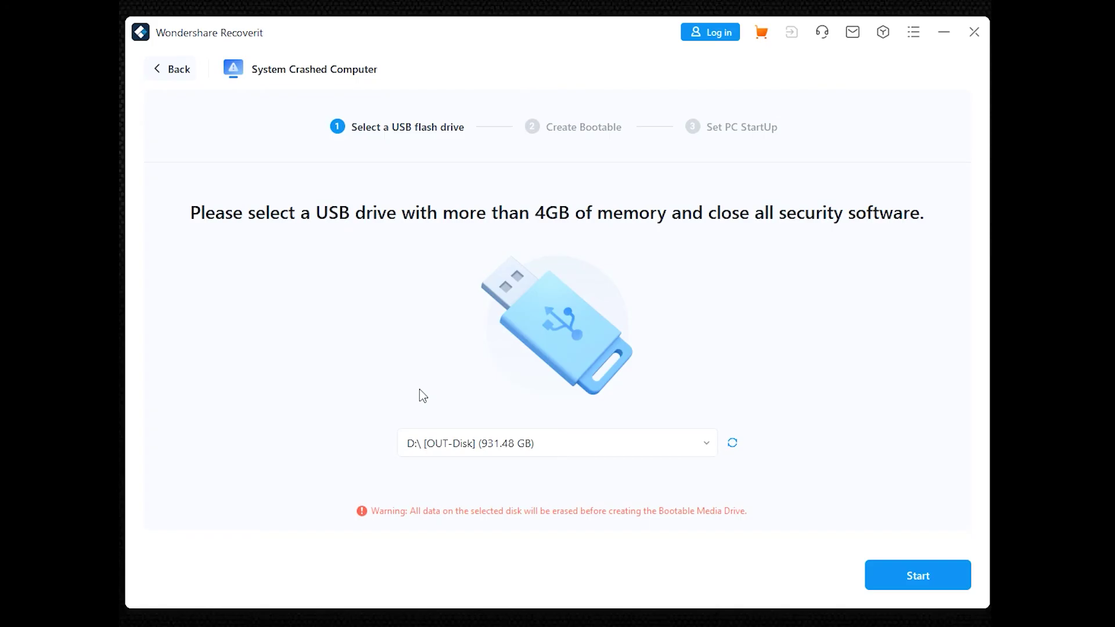
pyautogui.click(516, 443)
pyautogui.click(517, 444)
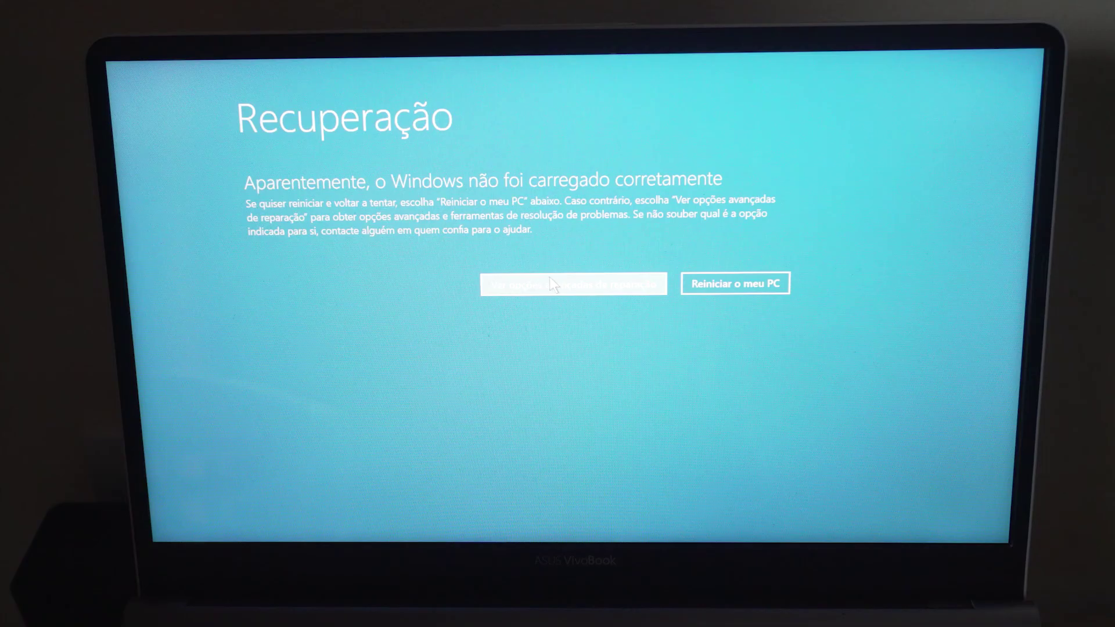
pyautogui.click(549, 277)
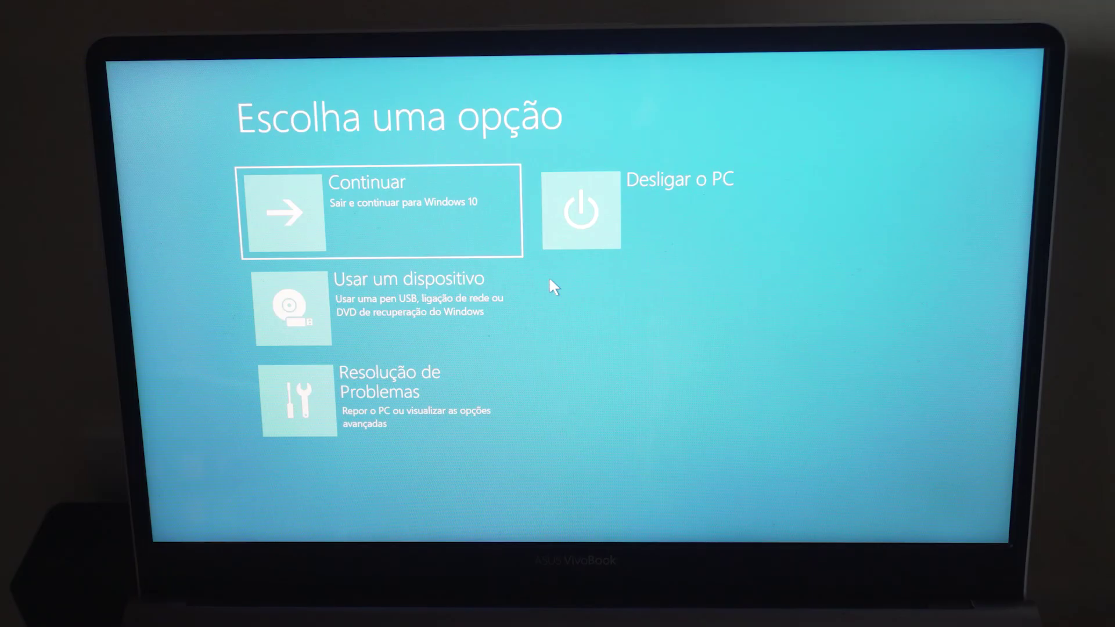